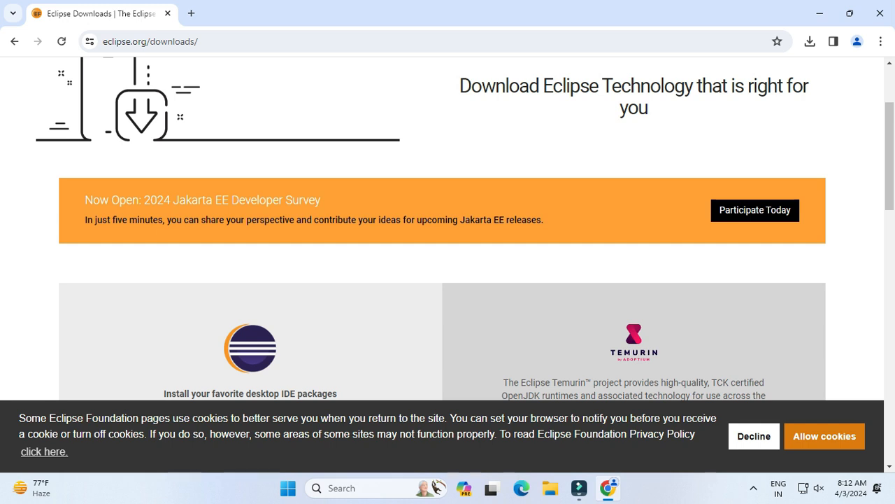
Download the x86_64 desktop IDE installer, eclipse-inst-jre-win64.exe, from the Eclipse downloads page.
scroll(448, 231, "down", 1)
scroll(448, 231, "down", 1)
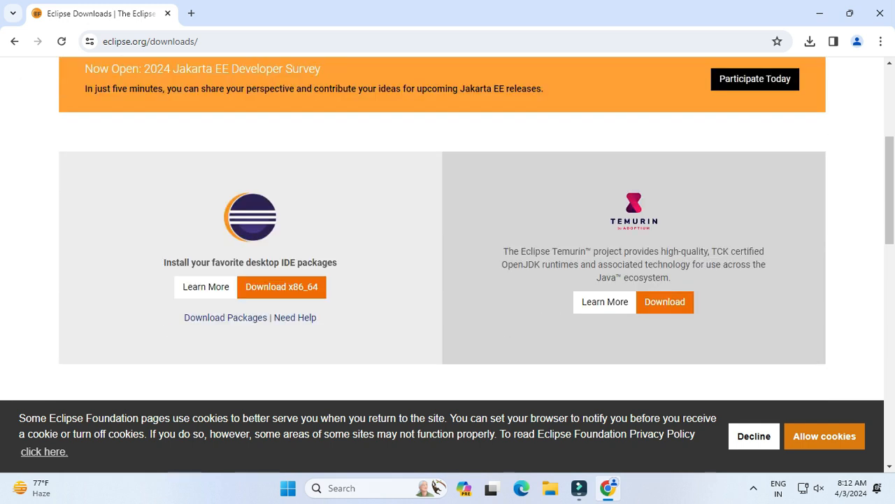
left_click(282, 287)
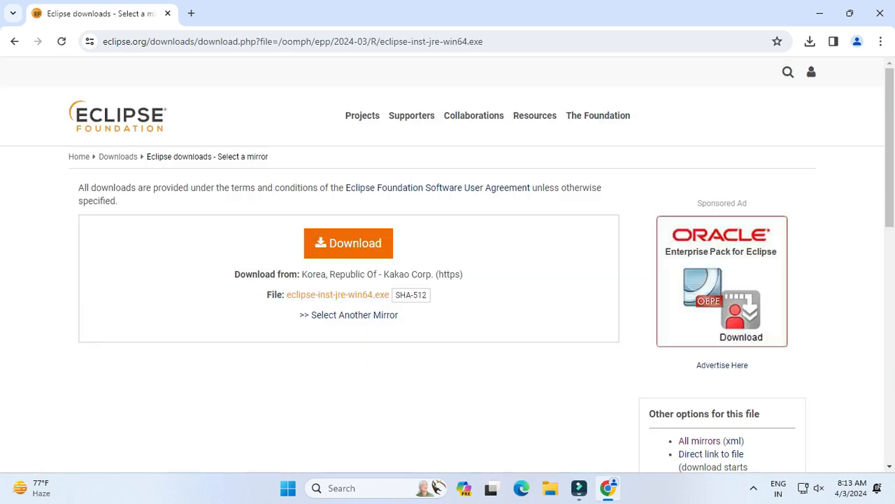
left_click(348, 243)
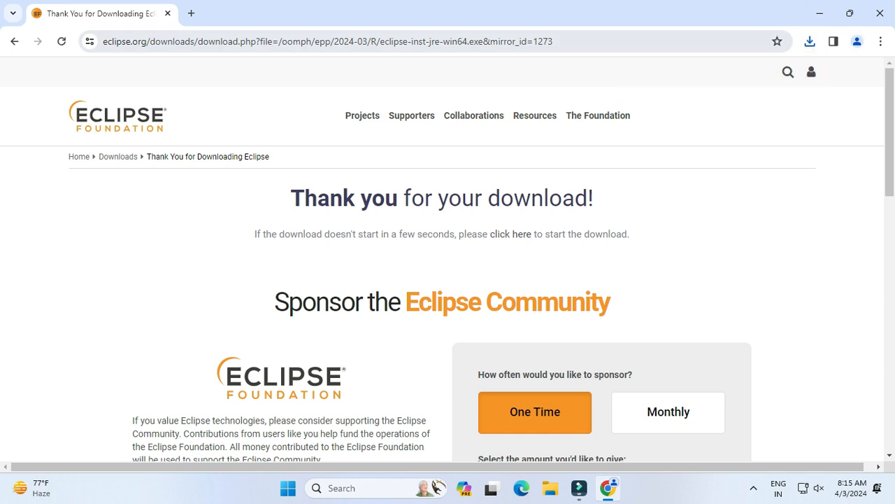
Run the downloaded eclipse-inst-jre-win64.exe and minimize the browser window.
left_click(809, 41)
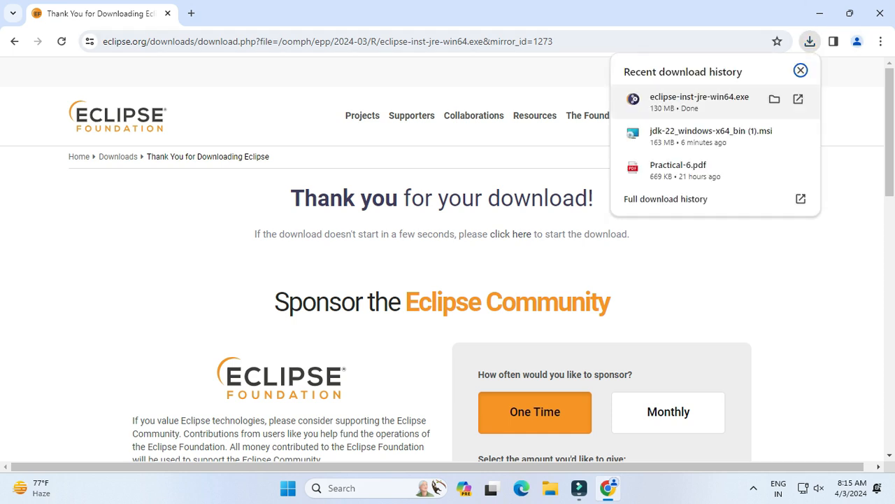
left_click(700, 102)
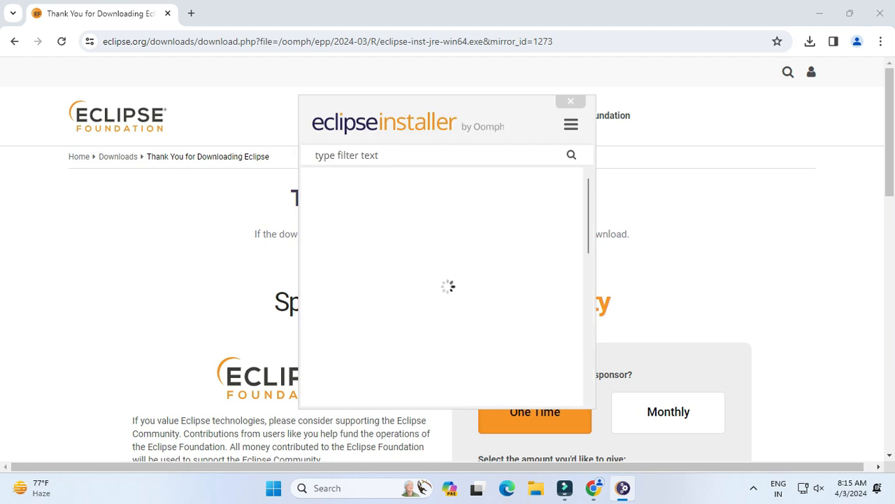
left_click(820, 12)
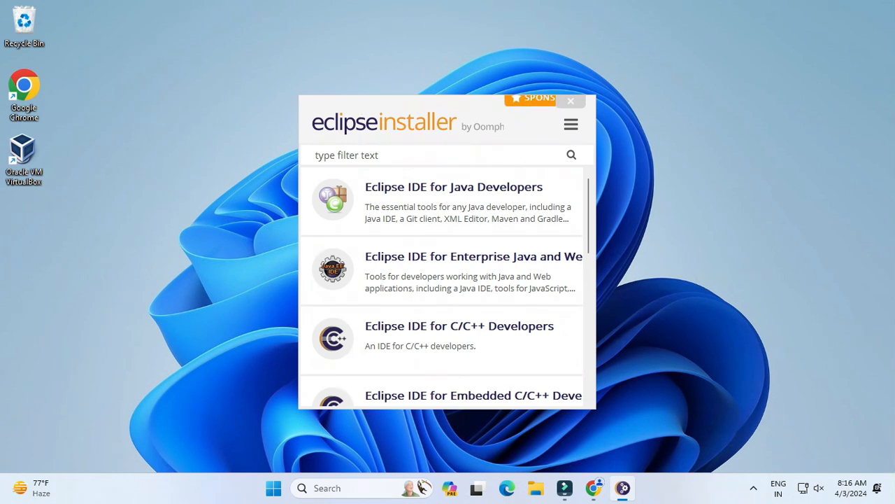
Look through the packages offered by the Eclipse installer and choose Eclipse IDE for Java Developers.
scroll(442, 294, "down", 5)
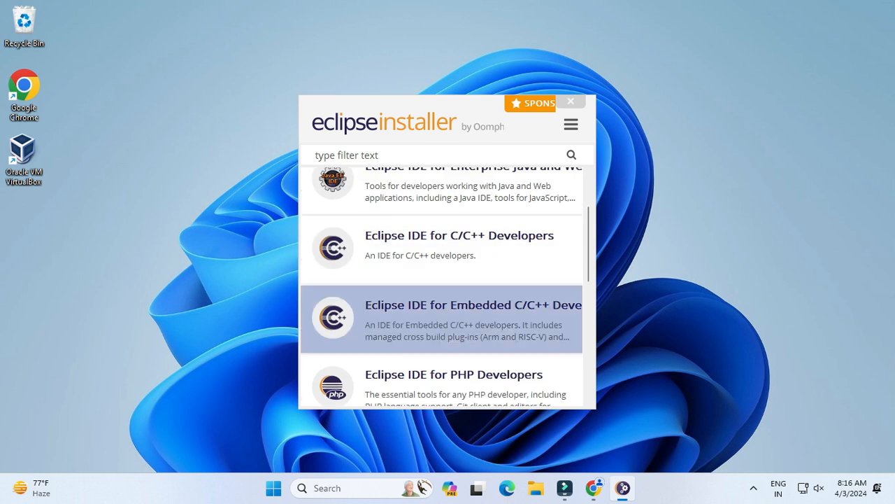
scroll(446, 288, "down", 1)
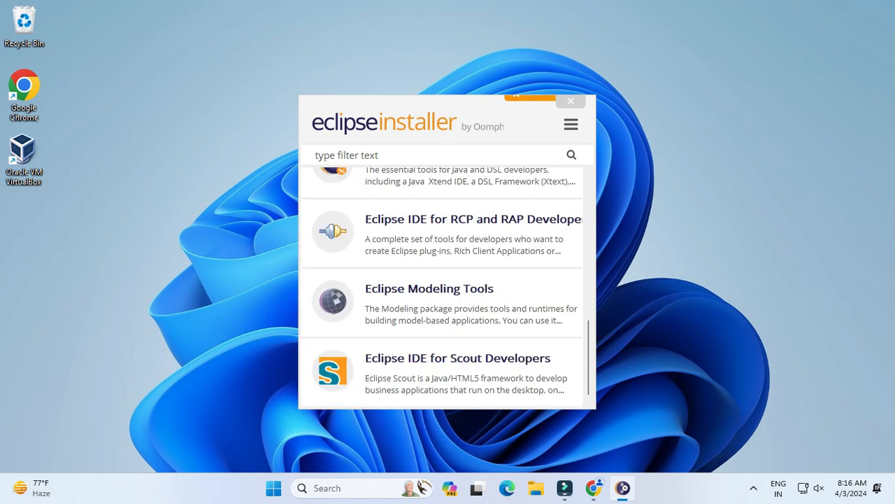
scroll(446, 287, "up", 5)
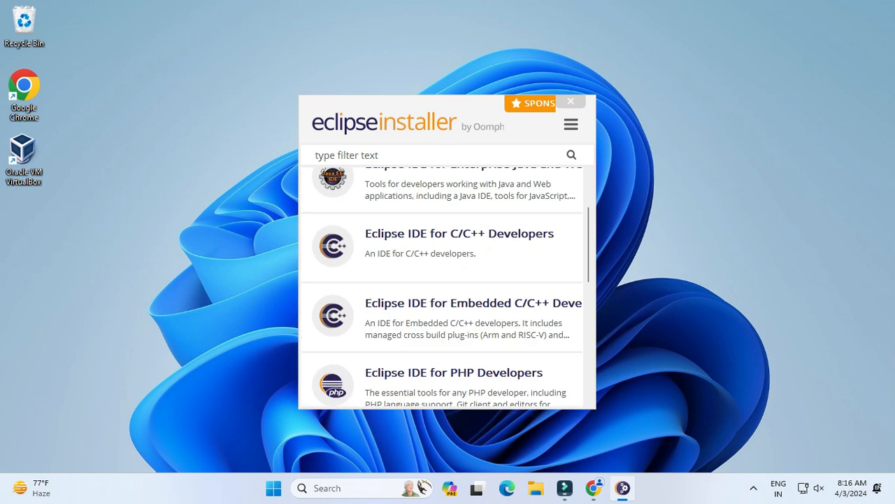
scroll(446, 287, "up", 1)
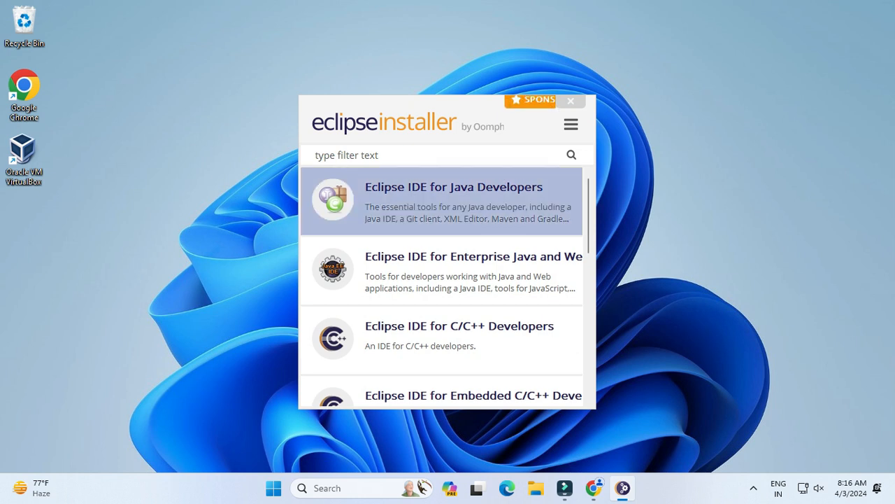
left_click(453, 201)
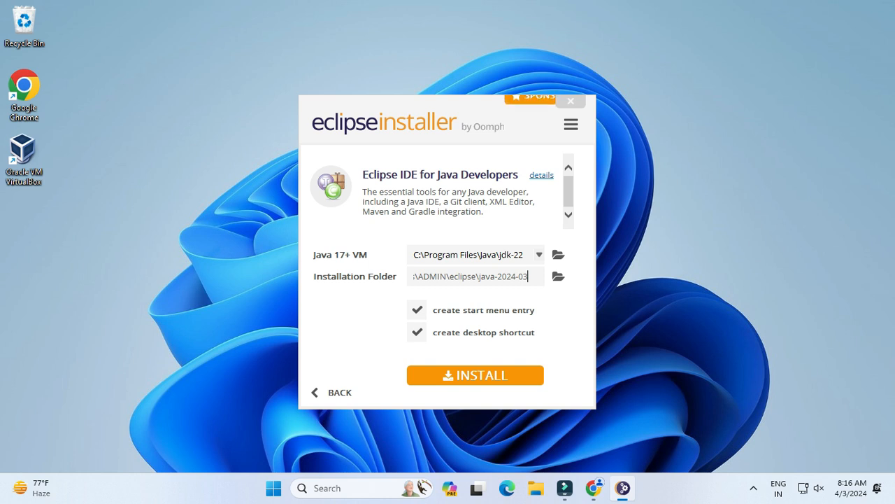
Install the package with C:\Program Files\Java\jdk-22 as the Java VM and the default java-2024-03 installation folder.
left_click(540, 254)
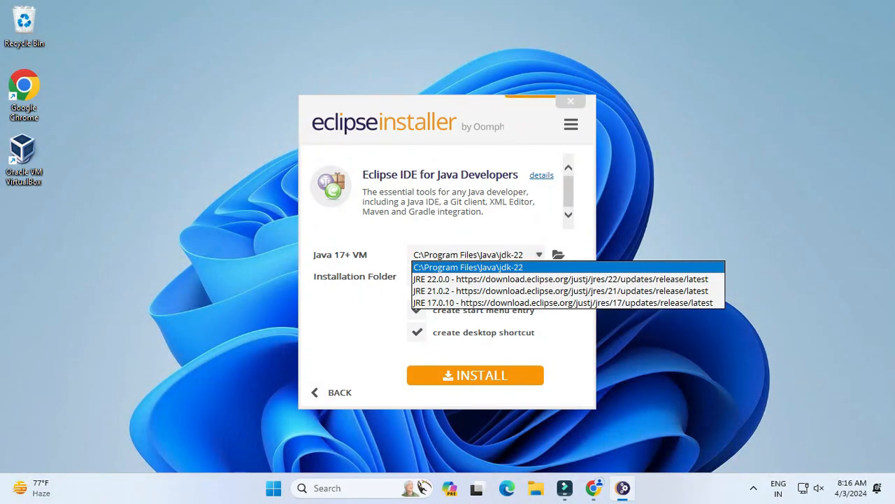
left_click(483, 267)
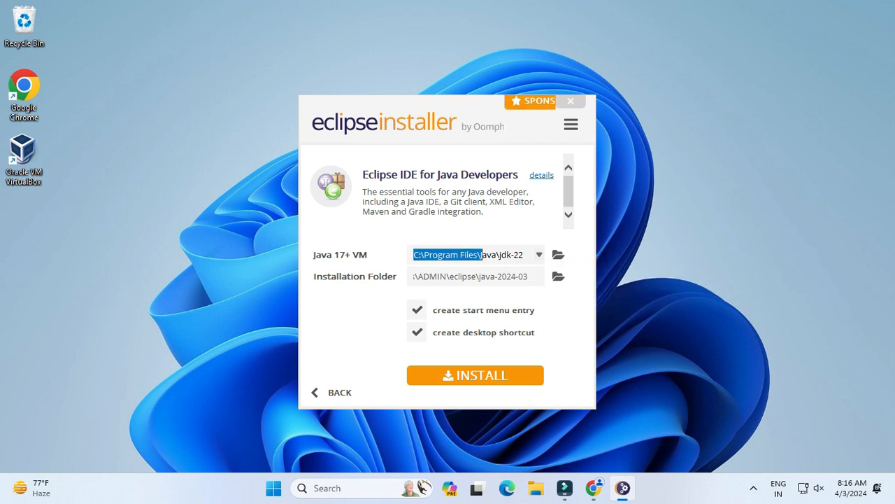
left_click_drag(428, 276, 405, 277)
left_click(442, 276)
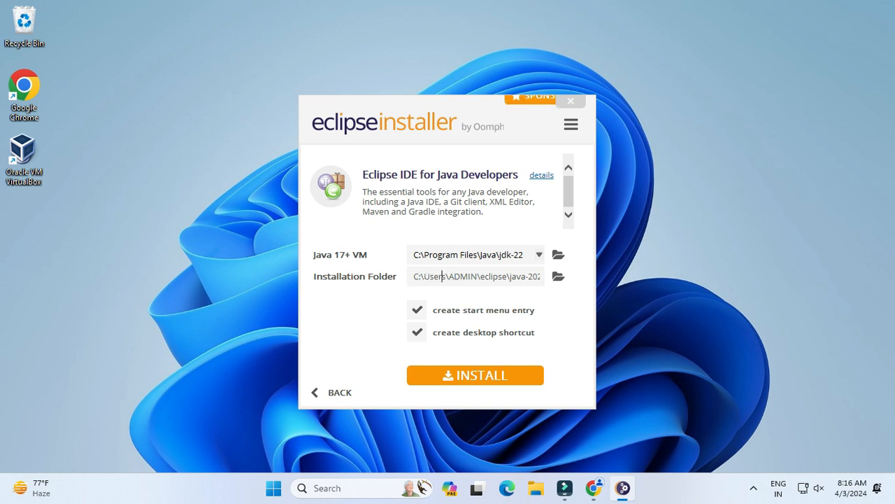
left_click_drag(418, 276, 549, 276)
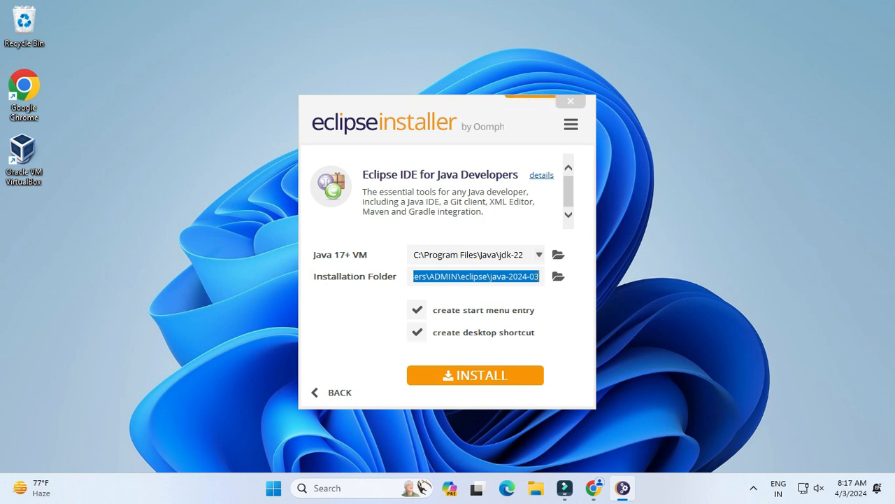
left_click(483, 376)
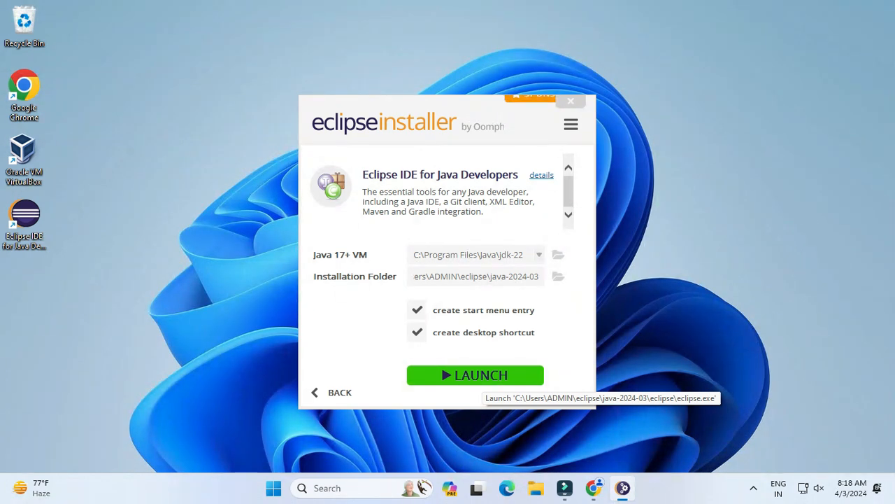
Launch Eclipse IDE from its desktop shortcut with the default eclipse-workspace directory, and close the Welcome page in the maximized window.
left_click(24, 223)
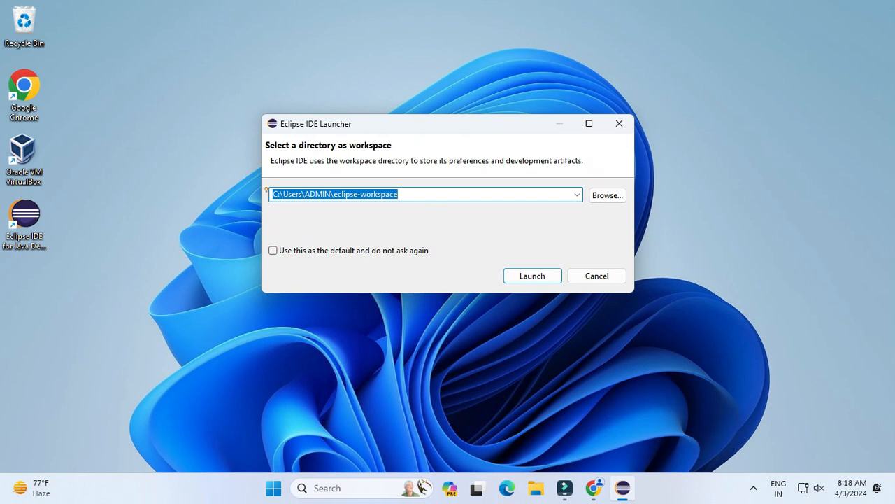
left_click(342, 194)
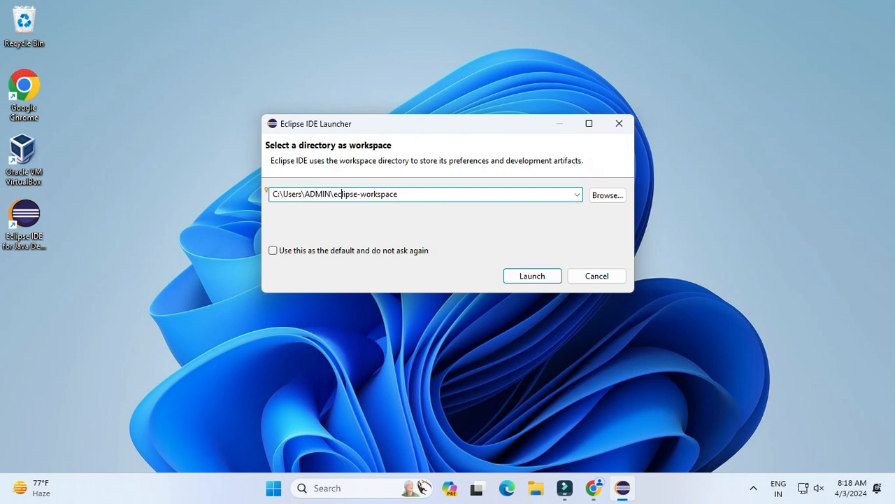
key("ctrl+a")
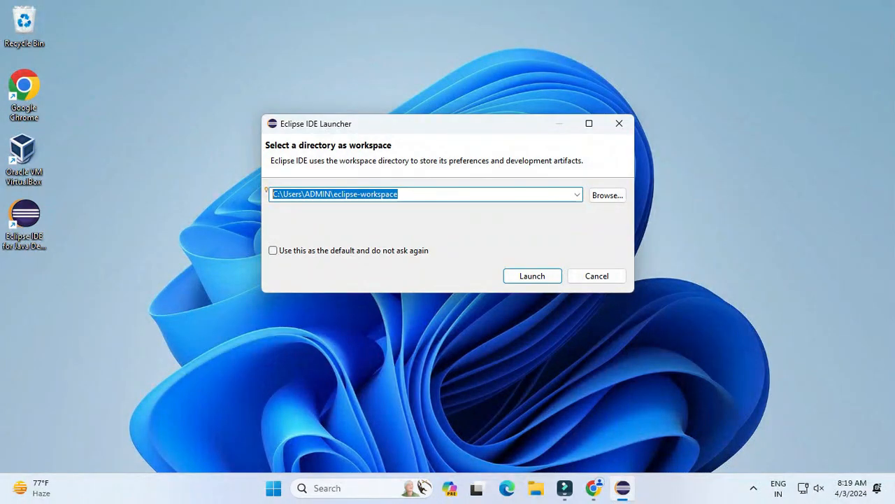
key("Return")
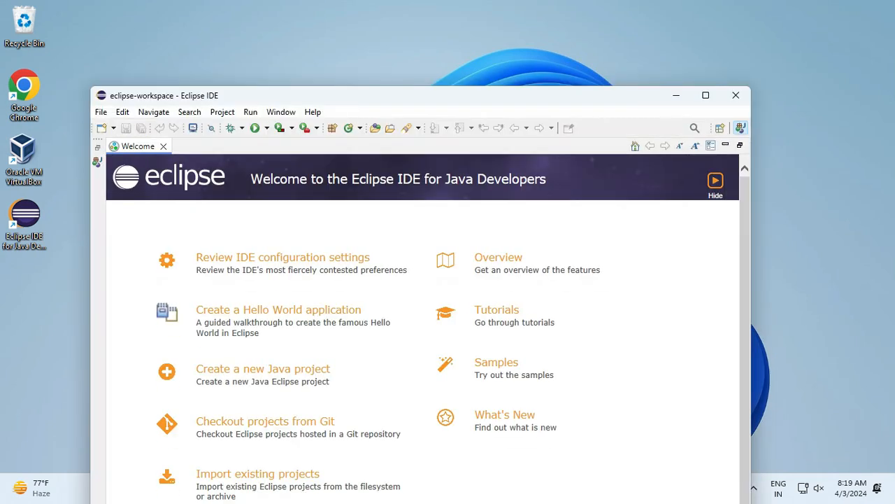
left_click(706, 95)
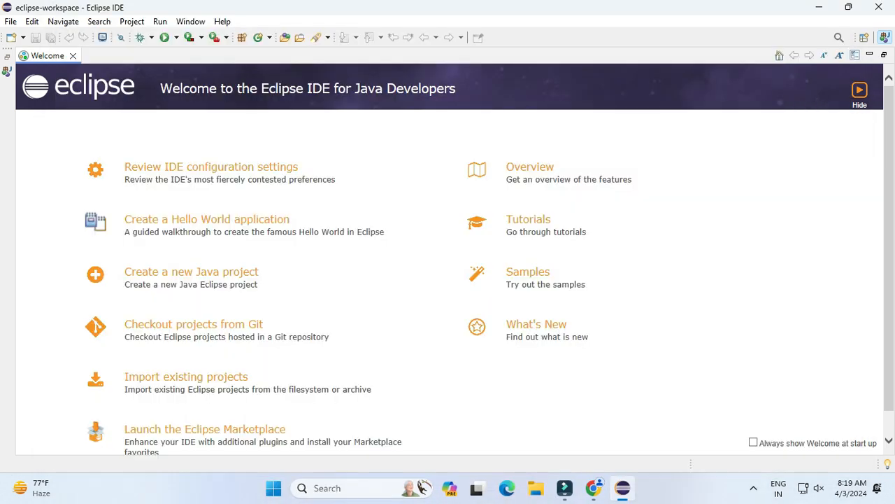
left_click(72, 56)
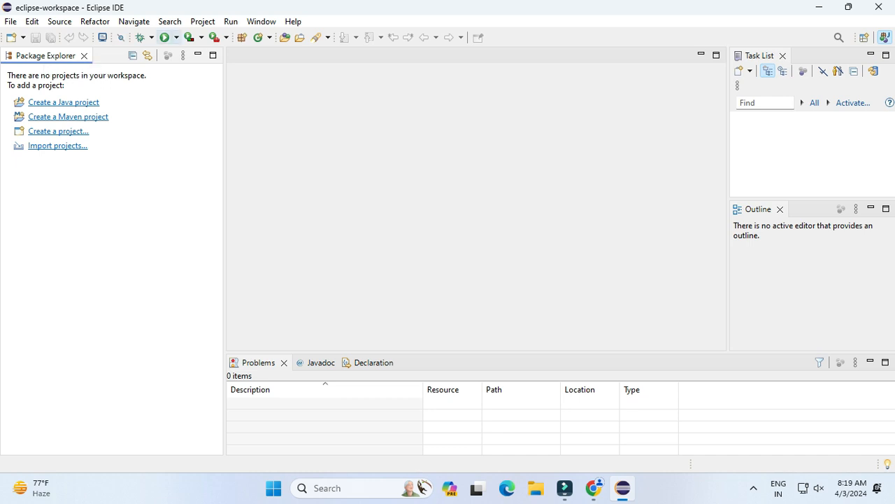
Start a new Java project named HelloDemo and keep the default location enabled.
left_click(16, 21)
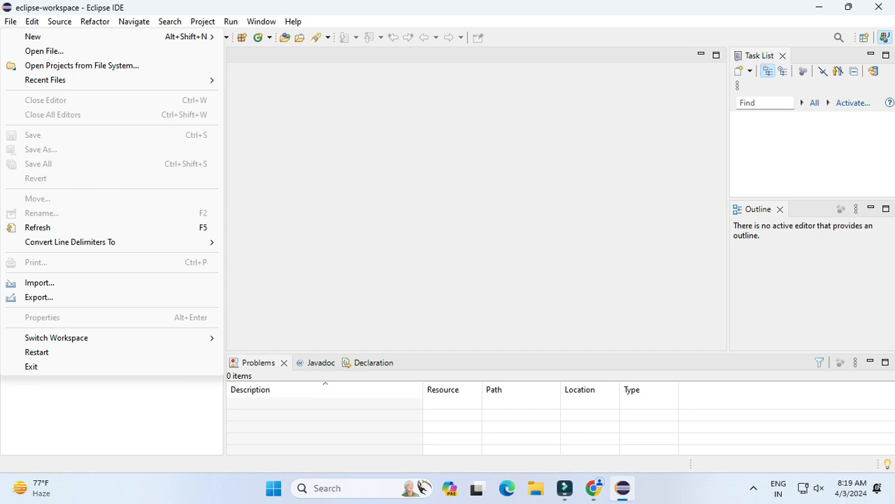
mouse_move(41, 42)
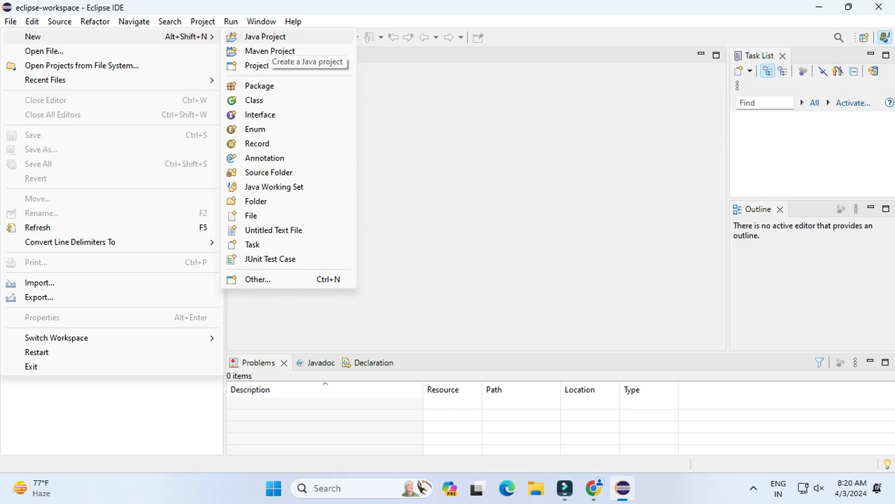
left_click(269, 39)
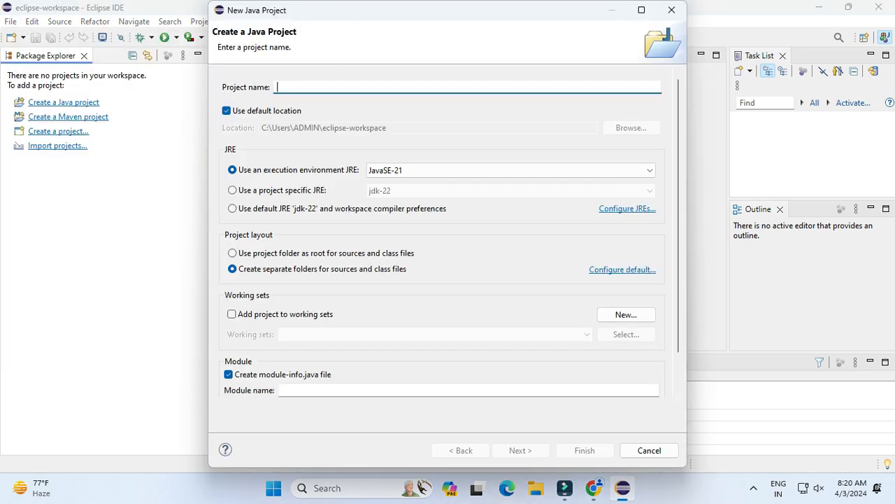
type("He")
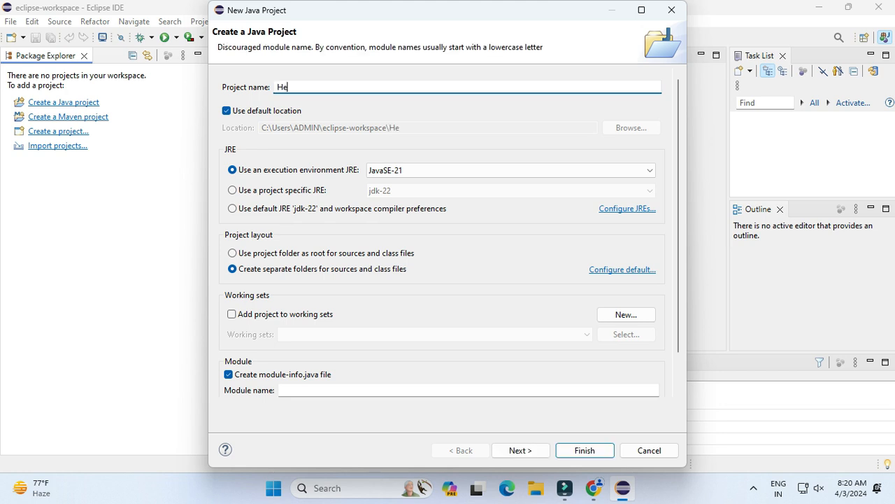
type("lloDemo")
left_click(226, 111)
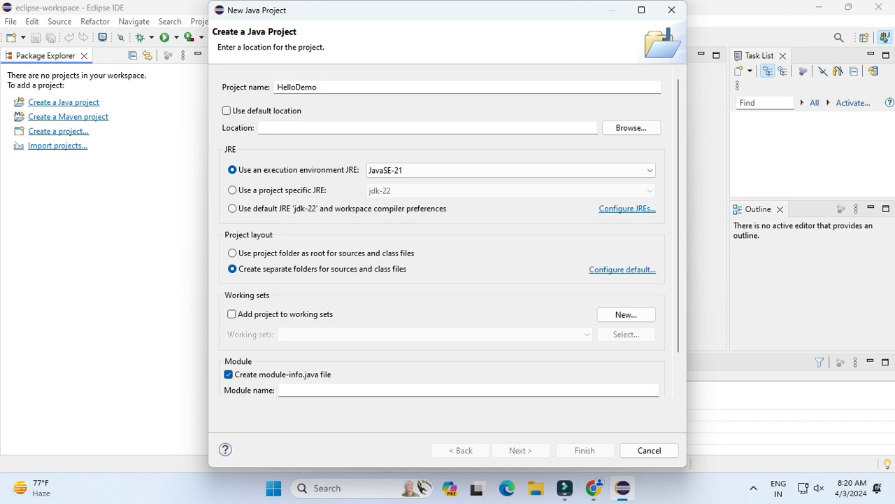
left_click(227, 111)
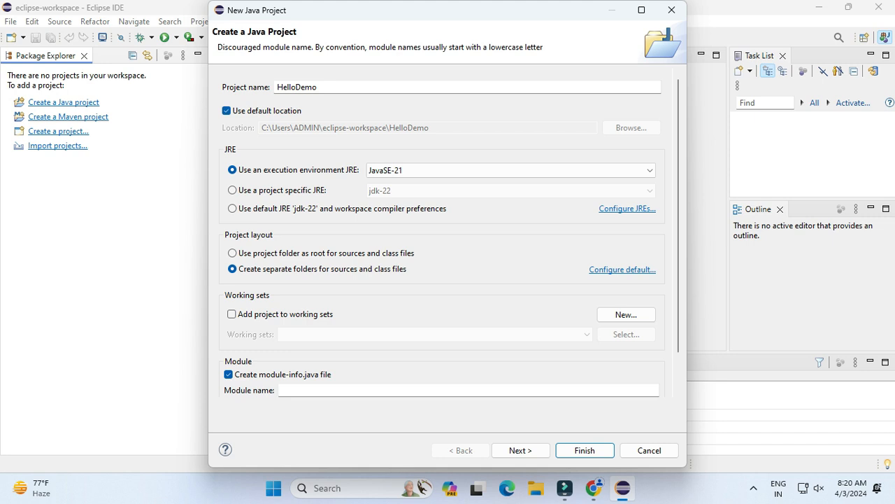
Set the project to use the project-specific JRE jdk-22 and turn off creation of the module-info.java file.
left_click(233, 190)
left_click(511, 191)
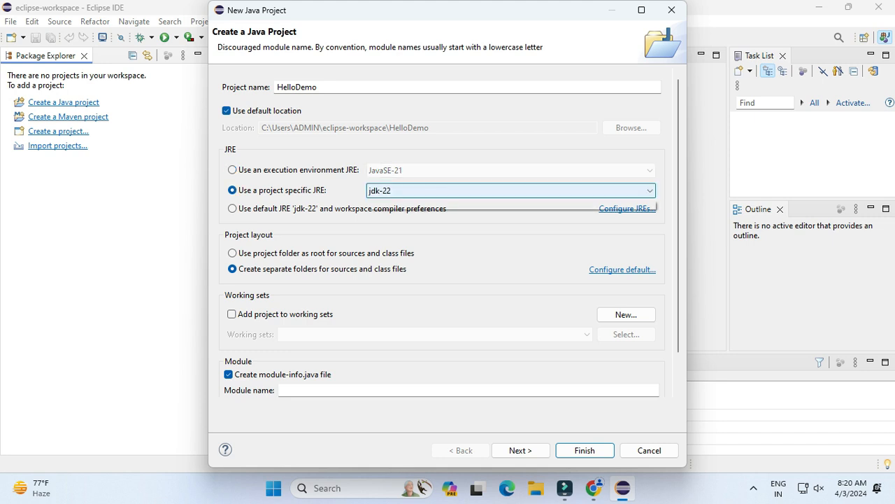
left_click(399, 204)
scroll(235, 372, "down", 2)
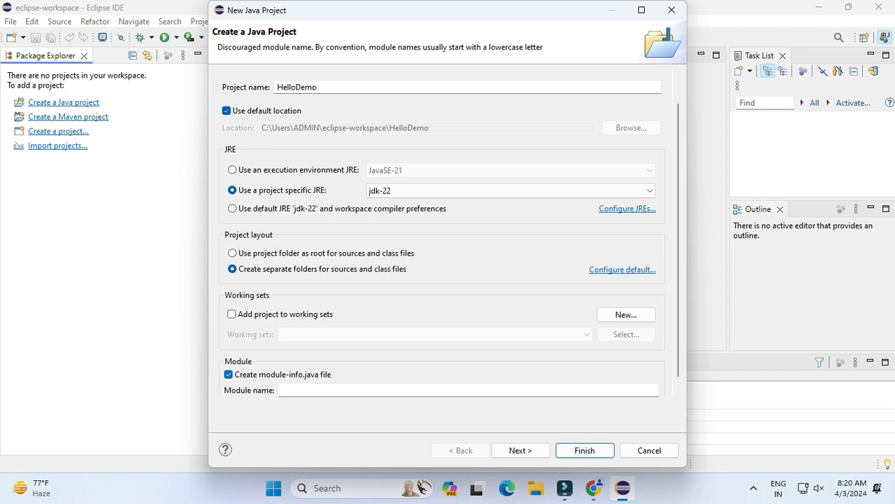
left_click(228, 334)
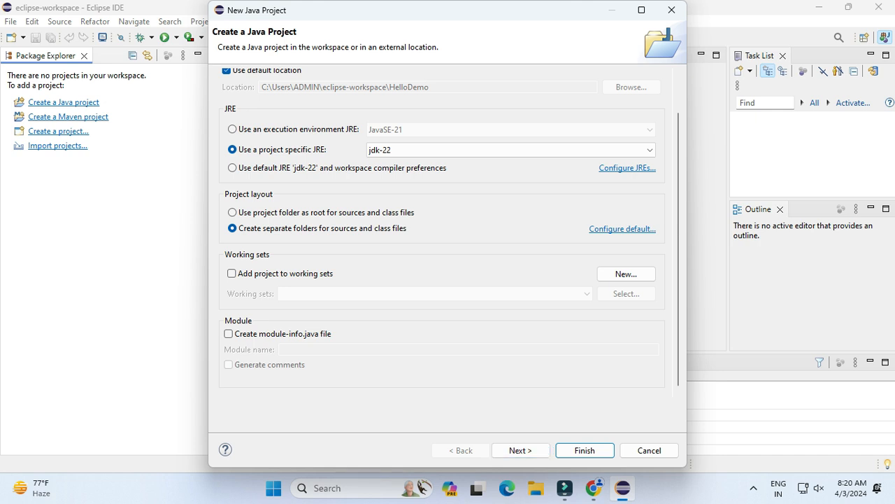
Finish creating the project with HelloDemo/bin as the default output folder, and expand HelloDemo in the project tree.
left_click(521, 450)
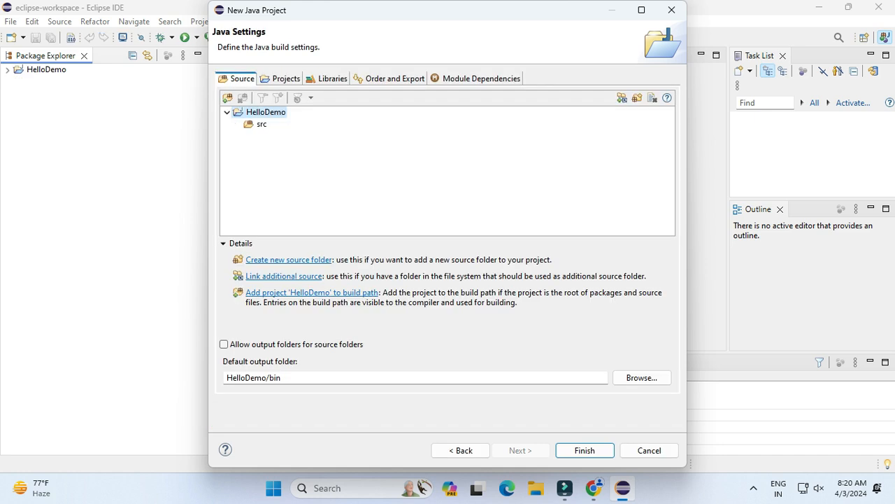
left_click(275, 377)
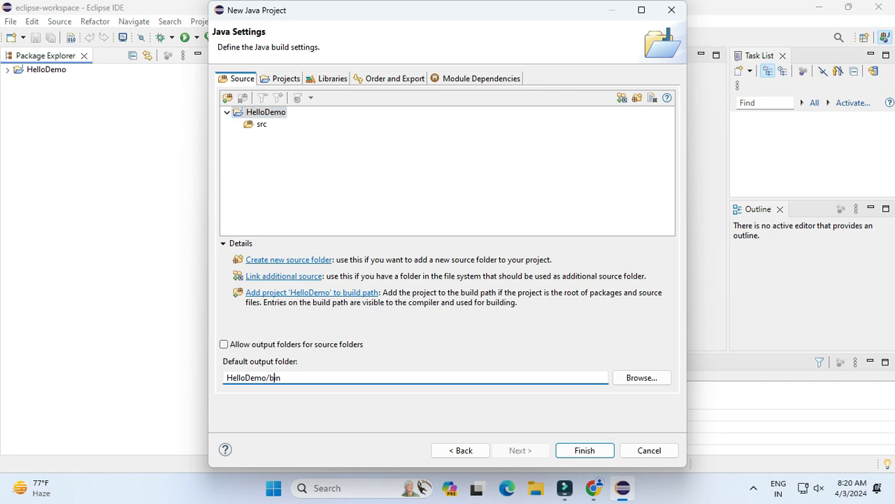
left_click(585, 451)
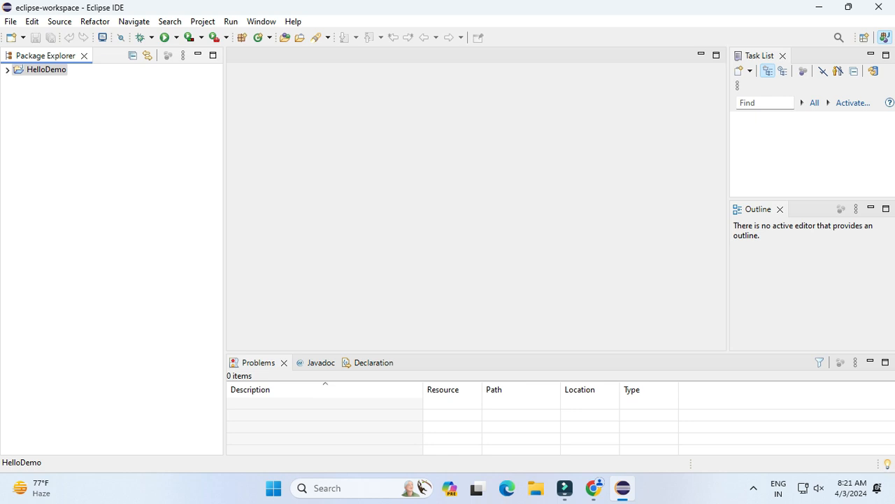
left_click(7, 70)
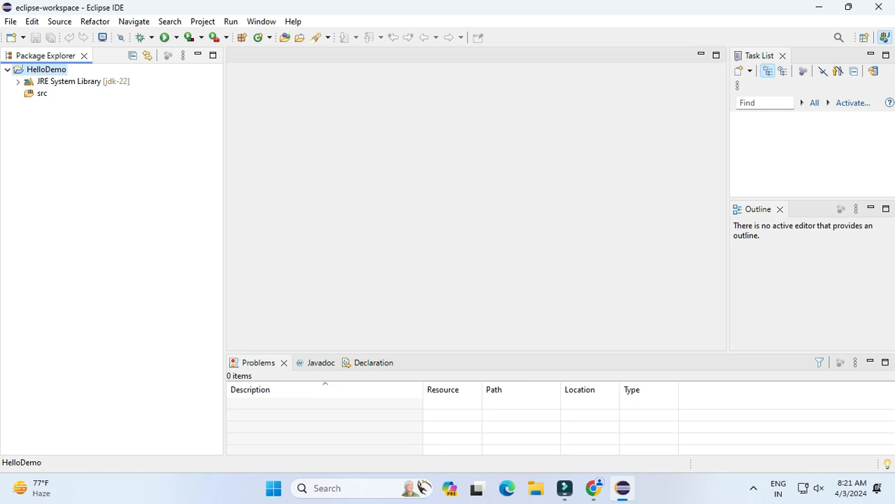
Start a new Java class named HelloWorld in the src folder of the HelloDemo project.
left_click(42, 93)
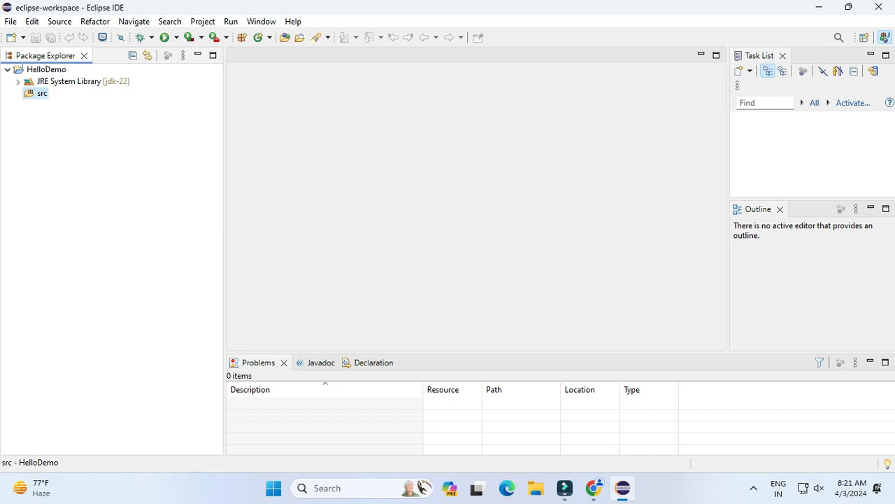
right_click(27, 93)
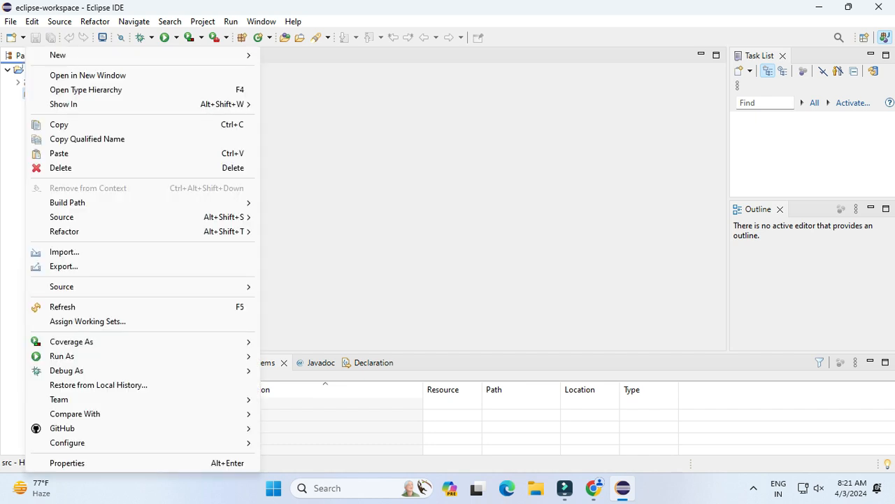
mouse_move(59, 55)
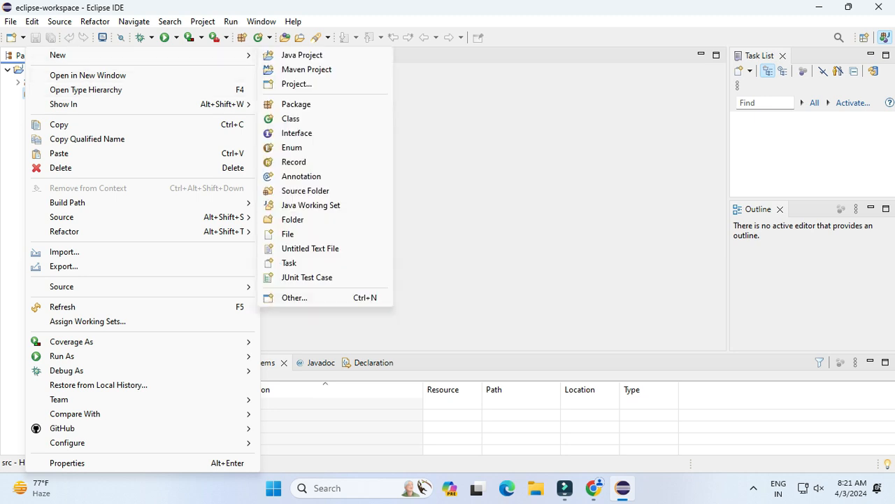
left_click(296, 104)
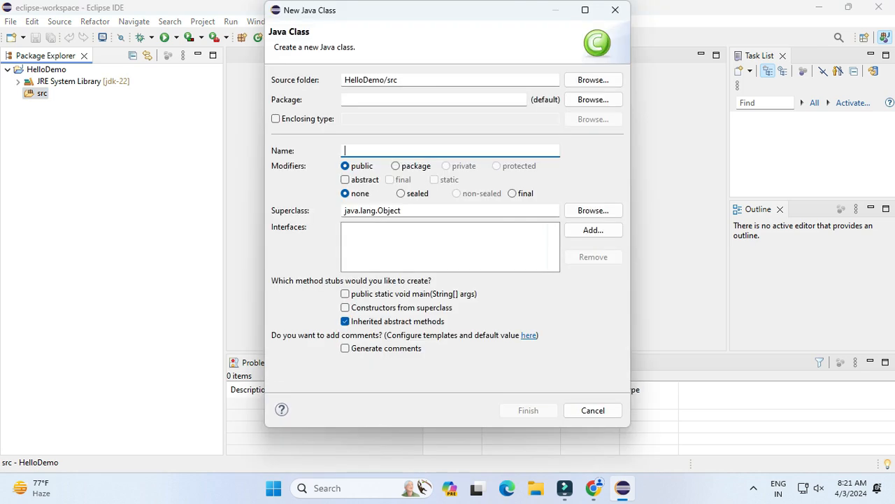
type("H")
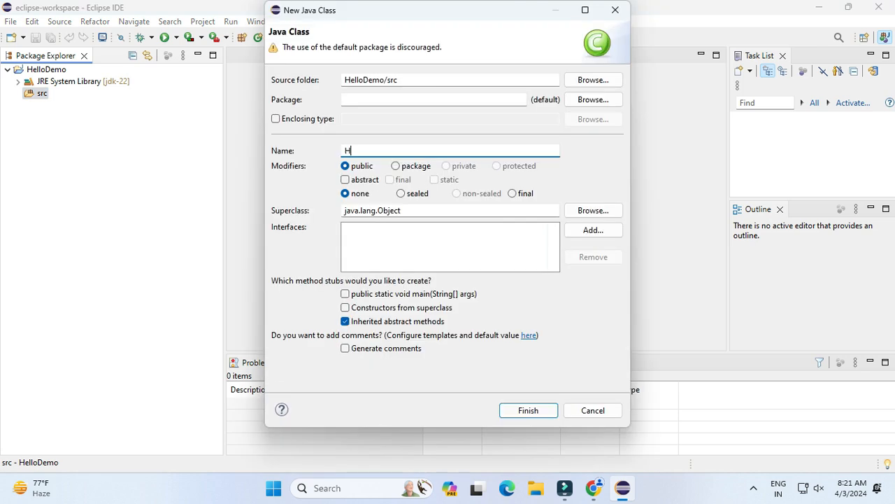
type("elloWorld")
Set the class's package to cscorner, include the public static void main(String[] args) stub, and finish creating the class.
left_click(392, 100)
type("csc")
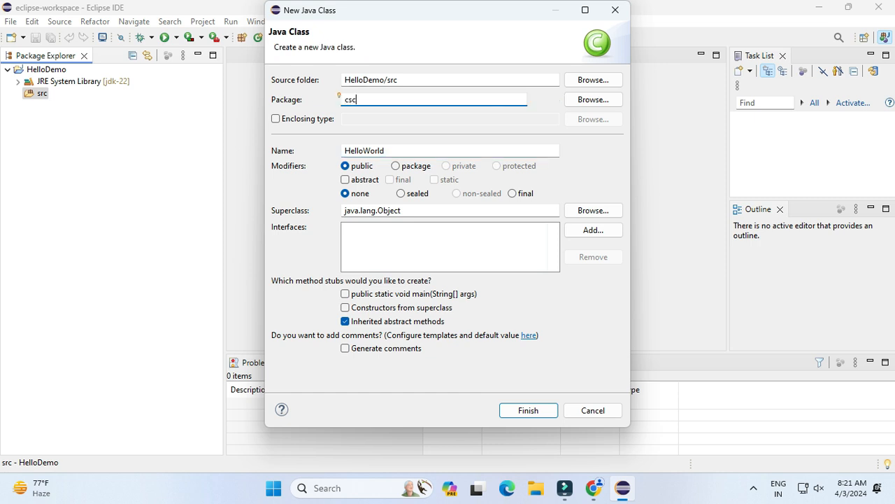
type("orner")
left_click(345, 294)
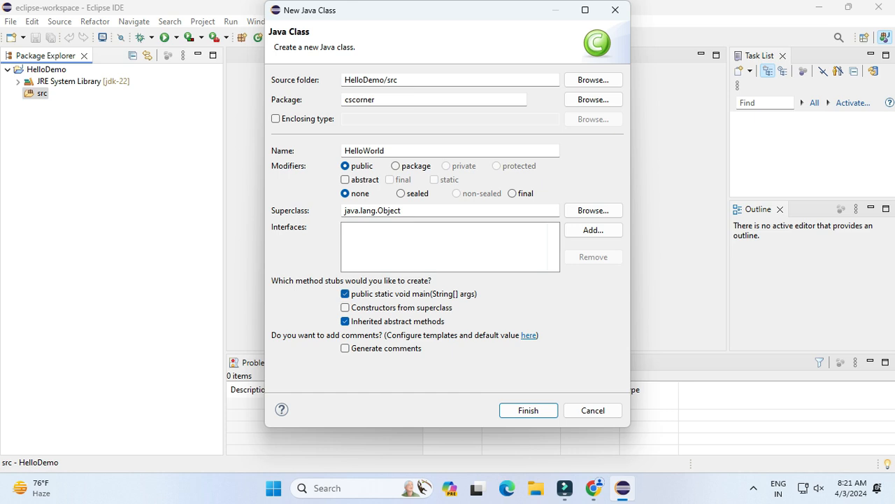
left_click(528, 410)
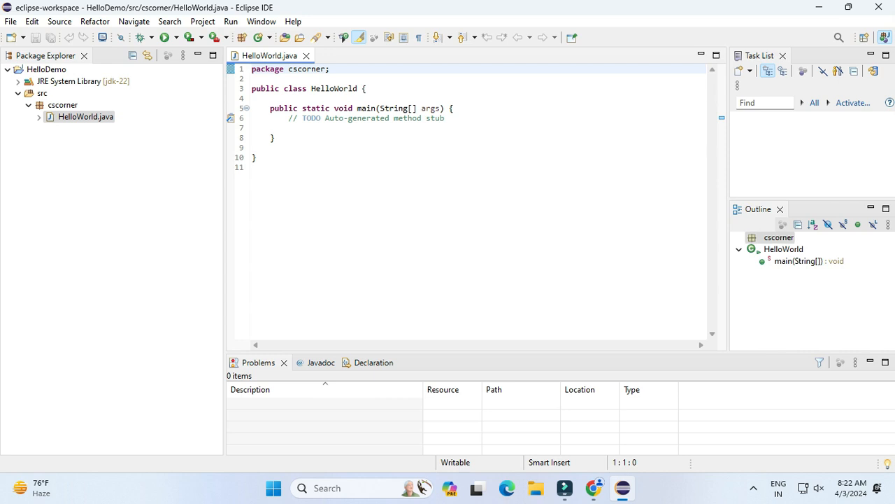
Minimize the Problems, Javadoc and Declaration view group and close the Task List to enlarge the code editor.
left_click(870, 363)
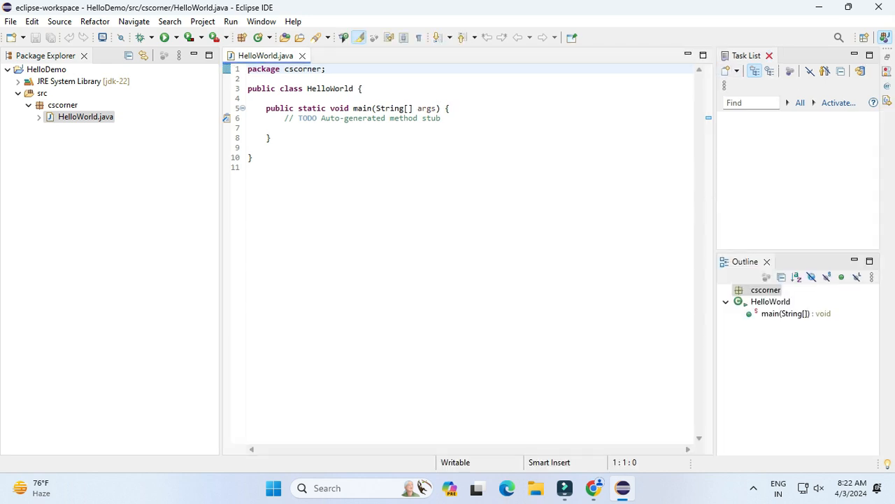
left_click(769, 56)
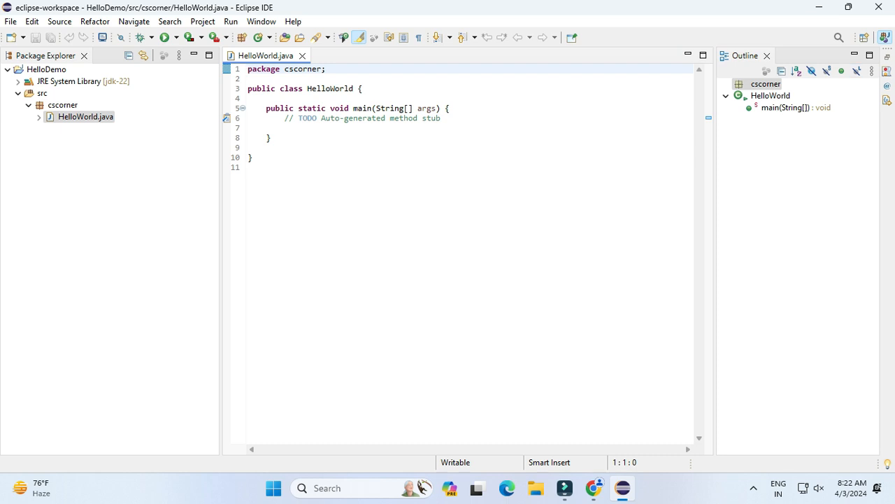
left_click(62, 105)
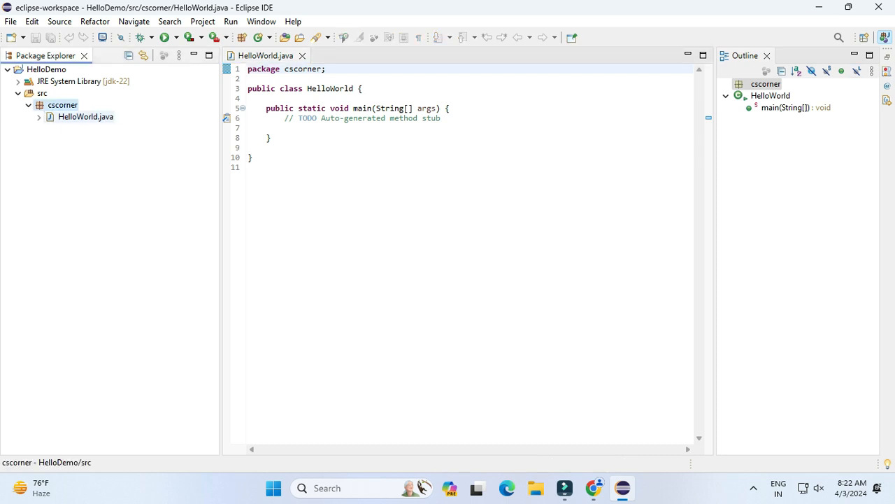
left_click(85, 117)
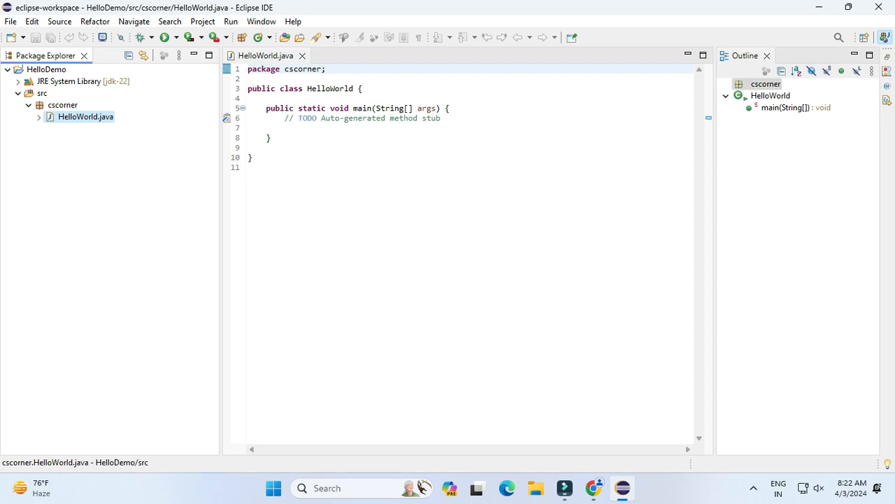
left_click_drag(335, 78, 249, 69)
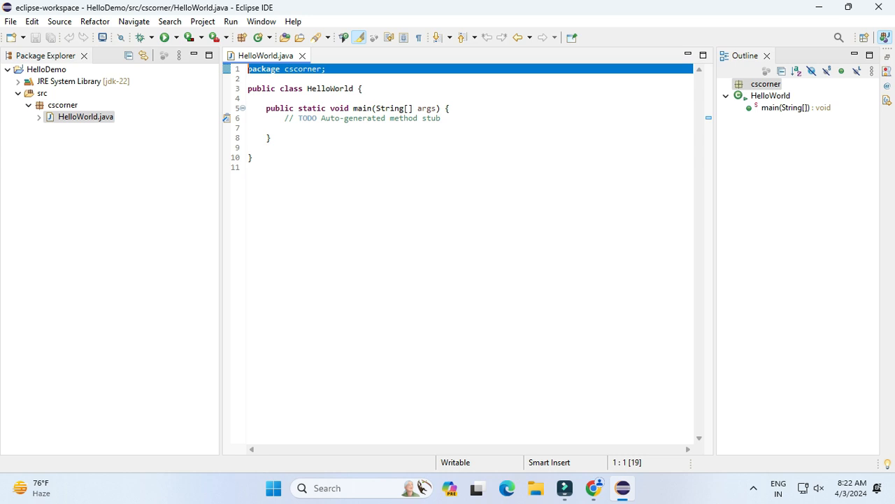
left_click_drag(248, 98, 371, 108)
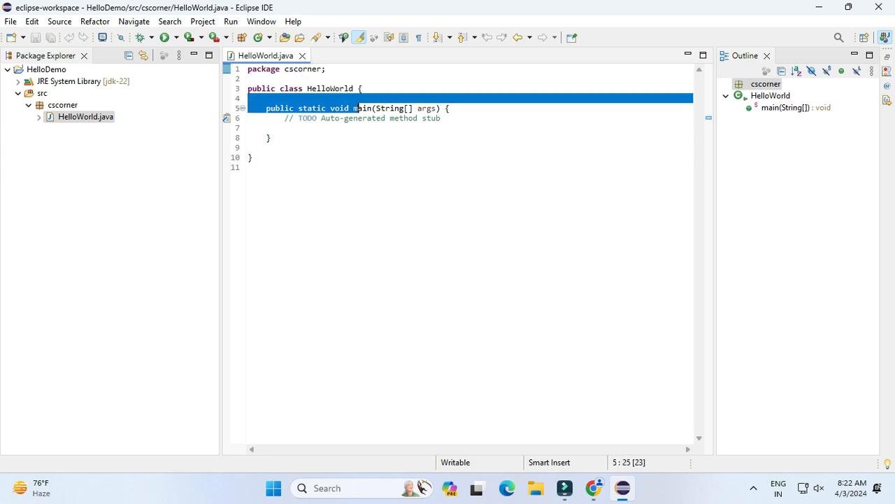
Delete the auto-generated TODO comment and the extra line from the main method in HelloWorld.java.
left_click(343, 118)
left_click_drag(284, 118, 248, 128)
key("BackSpace")
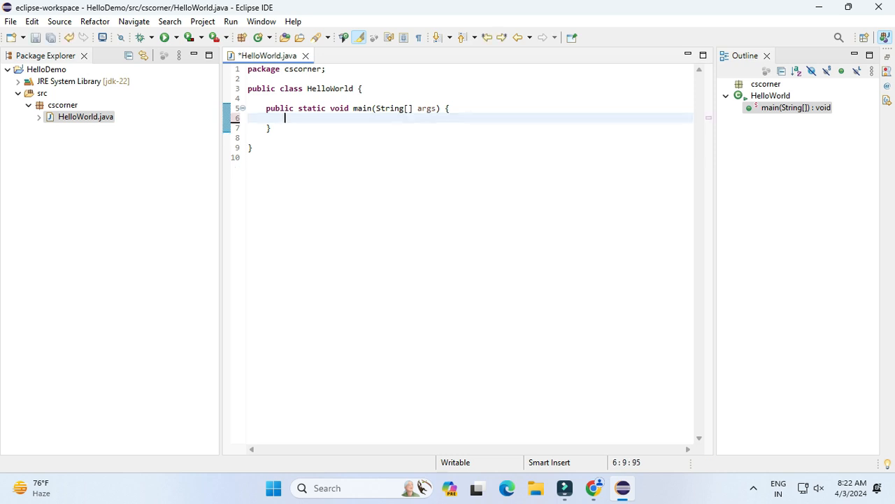
Add the statement System.out.println("Thanks for watching"); to the main method by expanding the sysout template.
type("sysout")
key("ctrl+space")
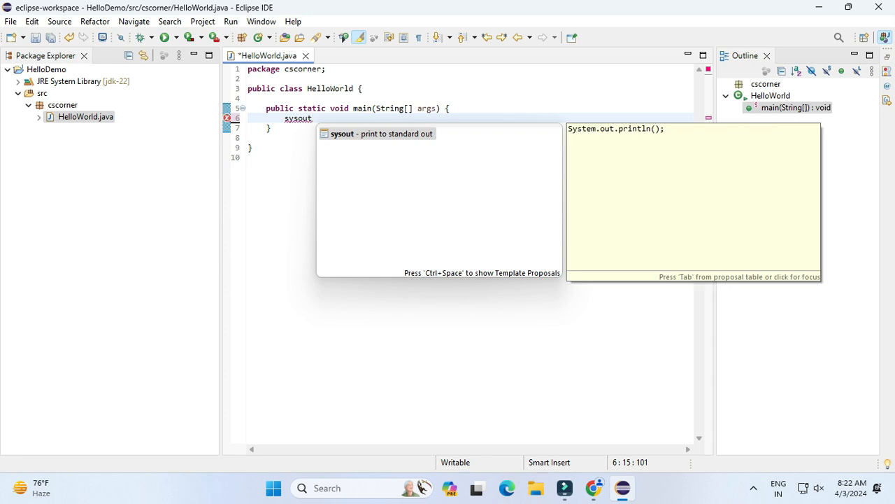
key("Return")
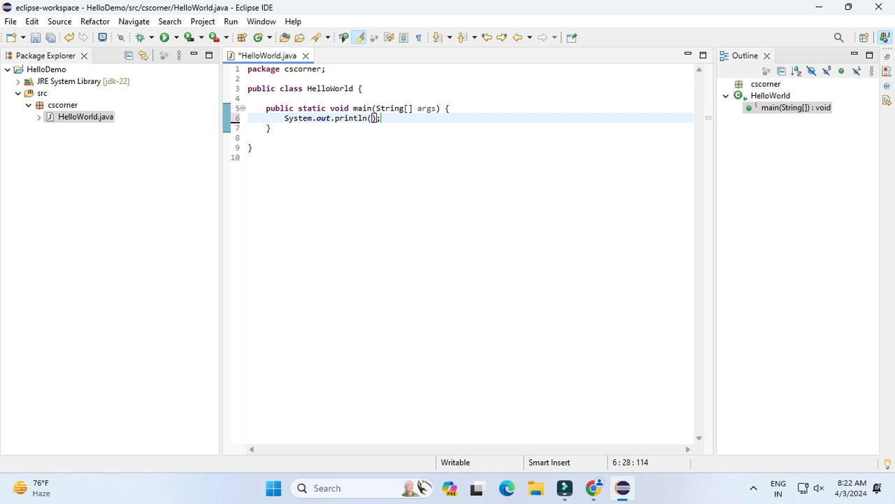
type("\"")
type("Thanks f")
type("o")
type("r watchin")
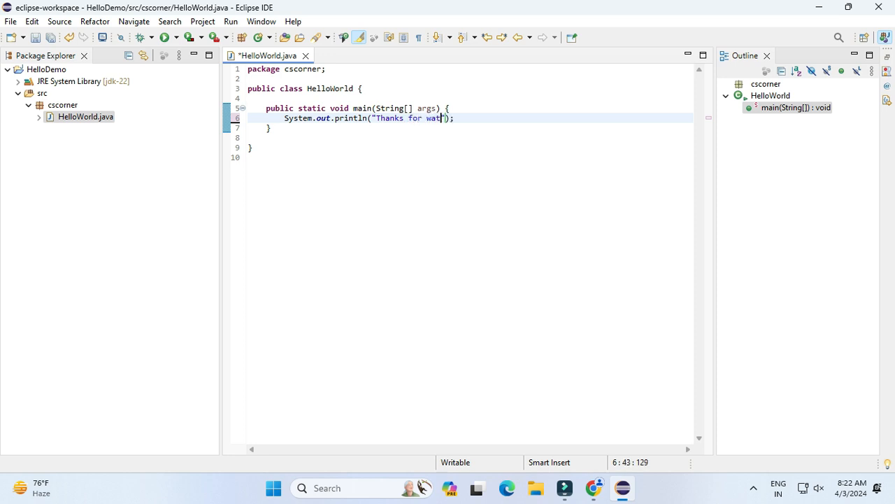
type("g")
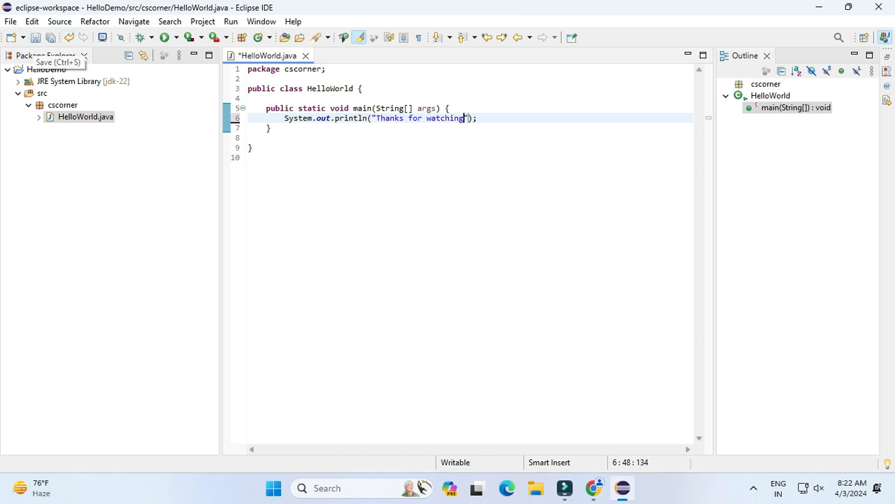
Save HelloWorld.java and run the program.
key("ctrl+s")
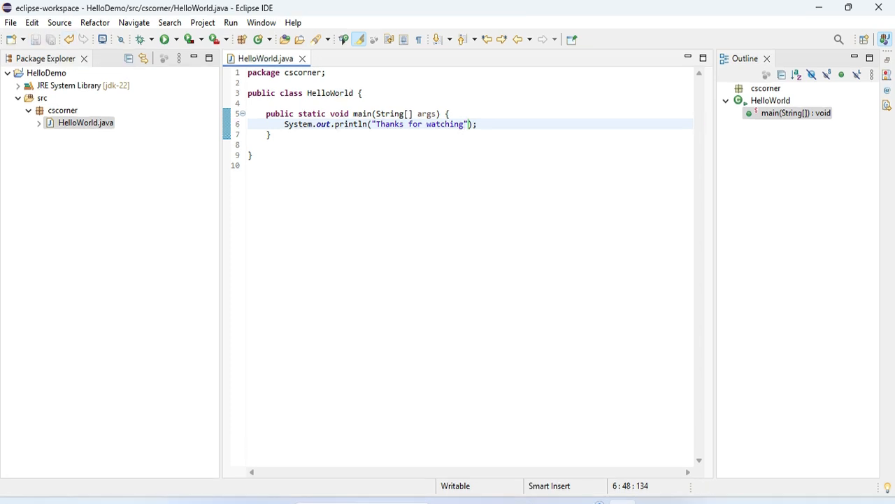
left_click(164, 40)
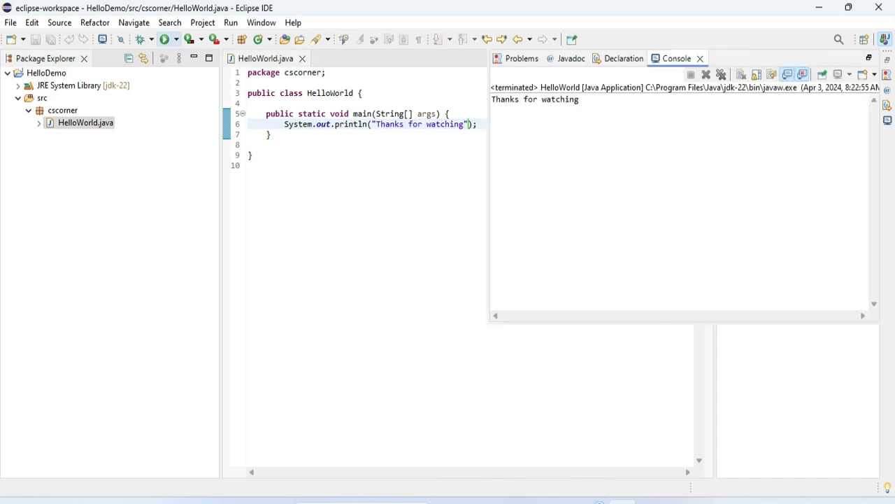
Dock the Console view below the code editor and close the Outline view.
left_click_drag(676, 58, 462, 371)
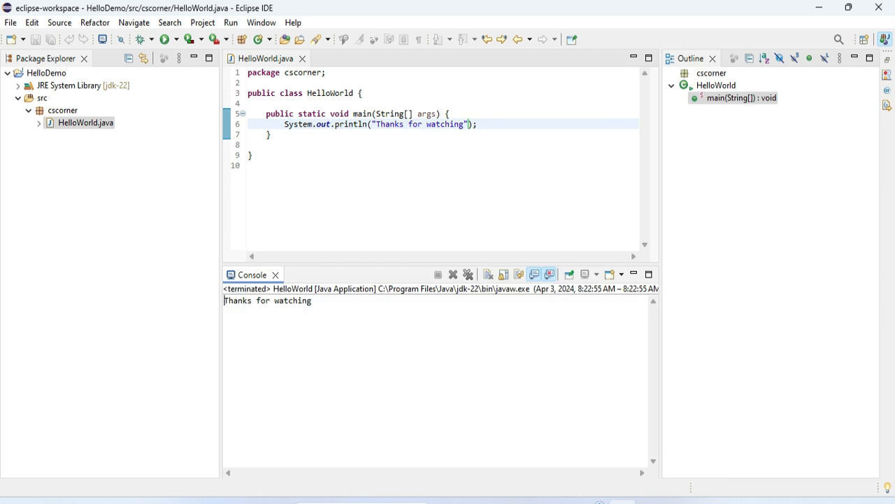
left_click(713, 59)
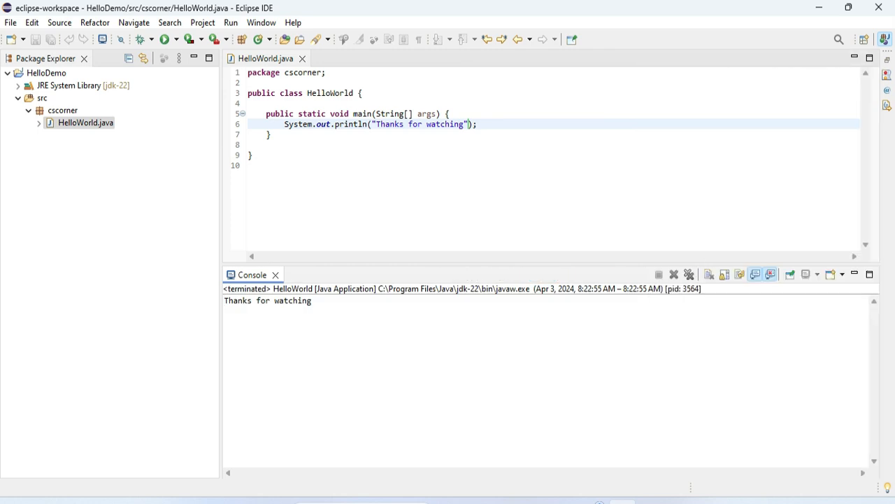